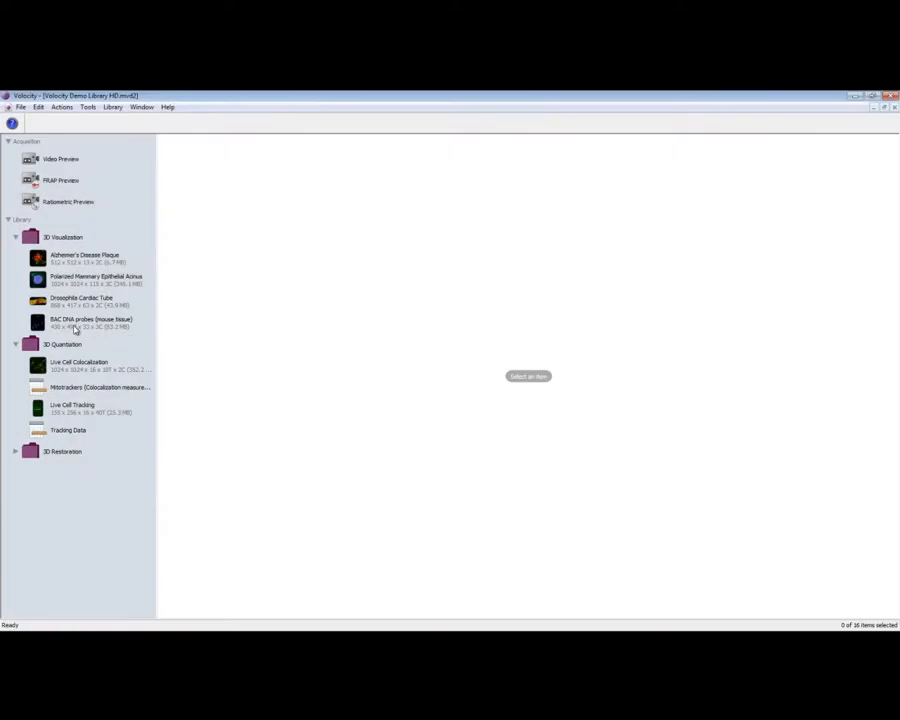
# Open the measurements of the BAC DNA probes (mouse tissue) image and review its measurement protocol
pyautogui.click(75, 321)
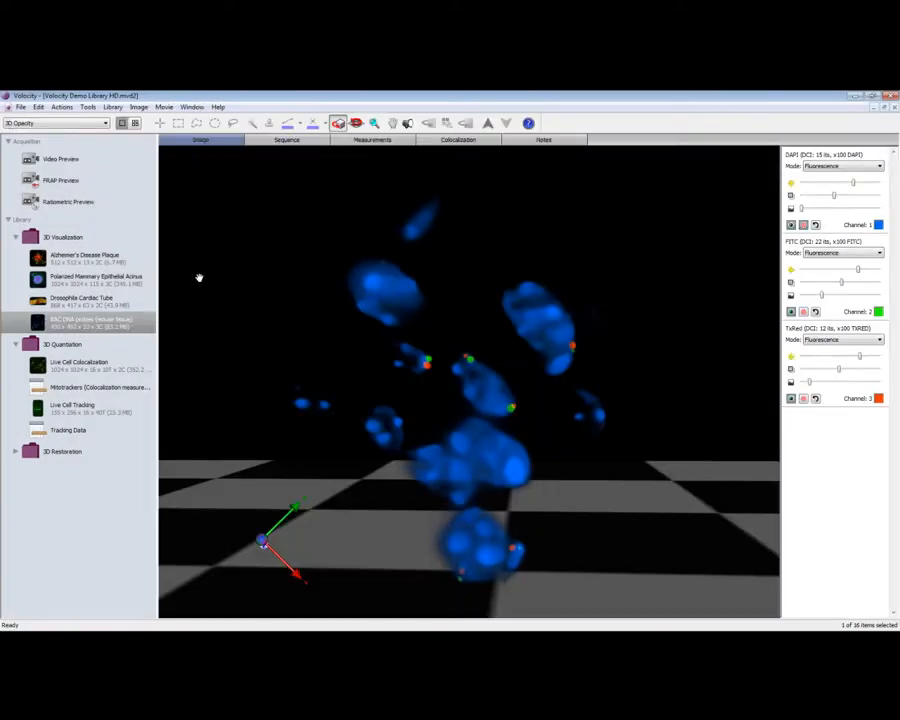
pyautogui.click(381, 143)
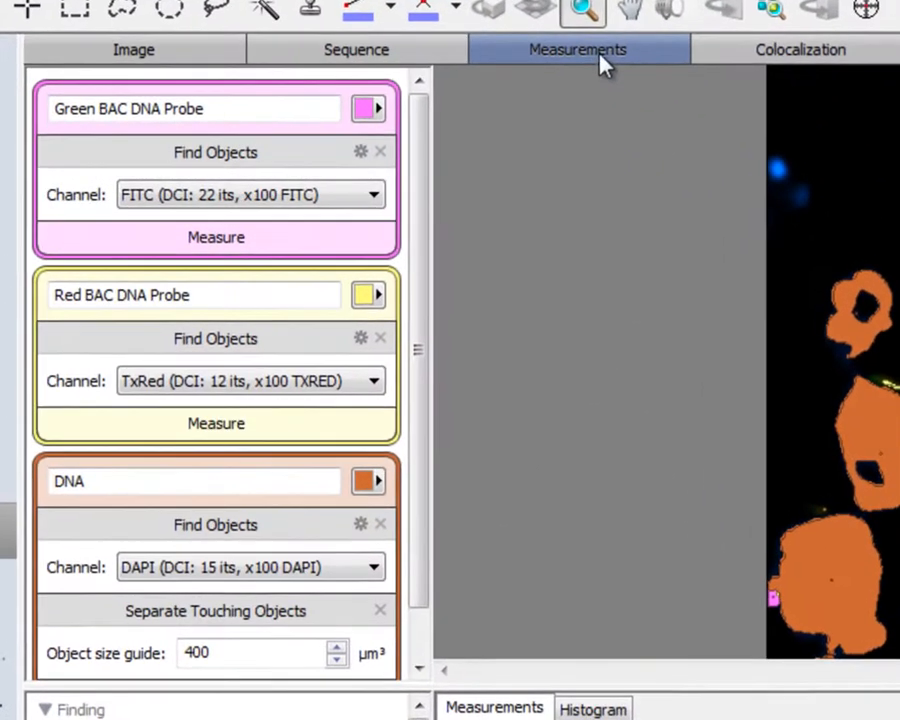
pyautogui.moveTo(422, 193); pyautogui.dragTo(418, 235)
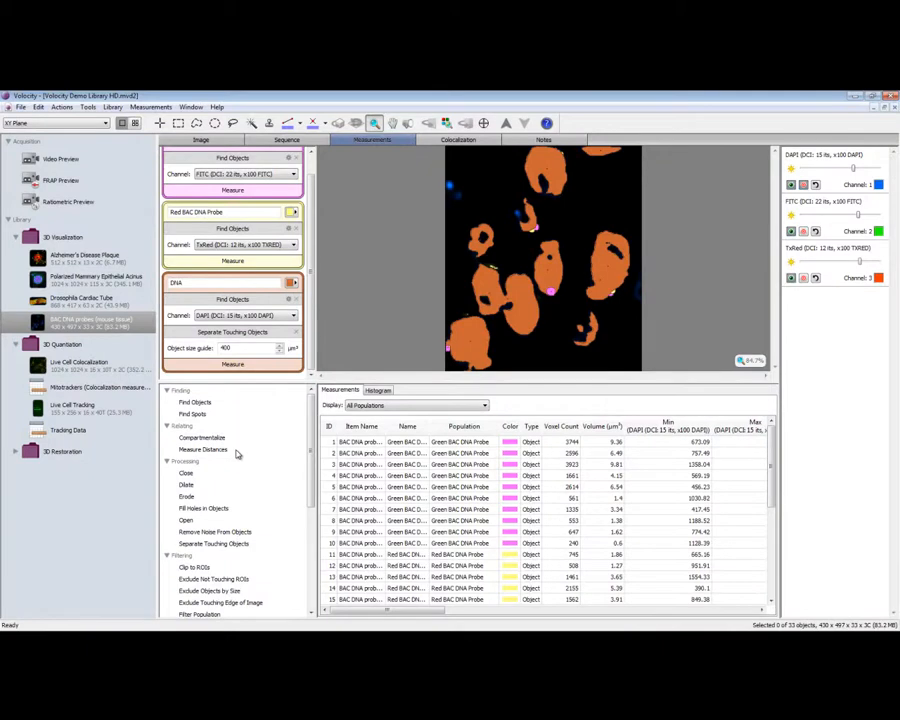
# Add a Measure Distances task to the protocol, measuring from centroids of Green BAC DNA Probe to centroids of Red BAC DNA Probe
pyautogui.moveTo(226, 450); pyautogui.dragTo(225, 375)
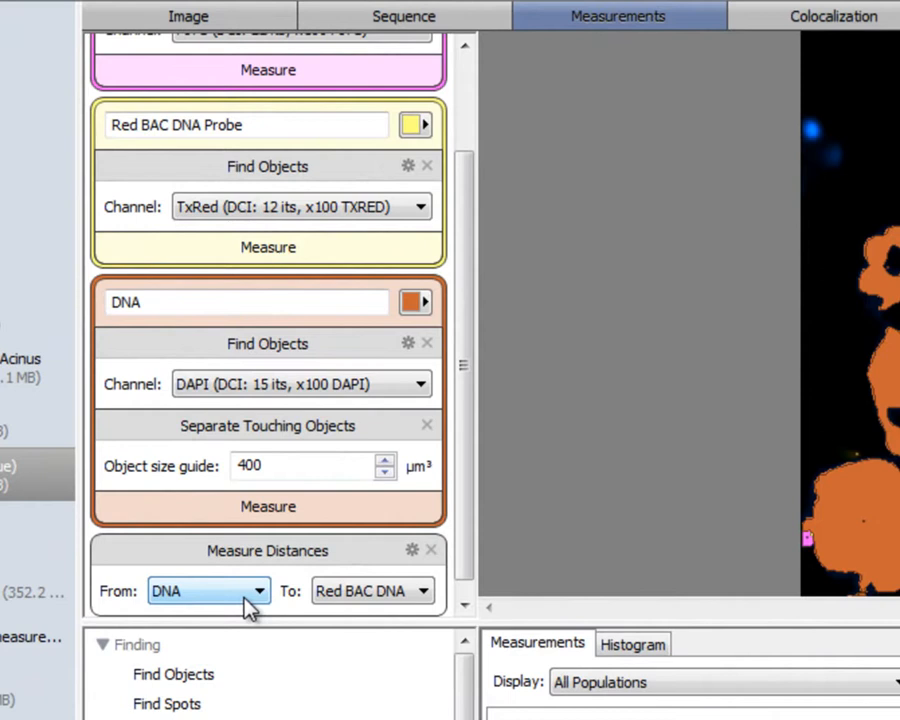
pyautogui.click(258, 598)
pyautogui.click(258, 634)
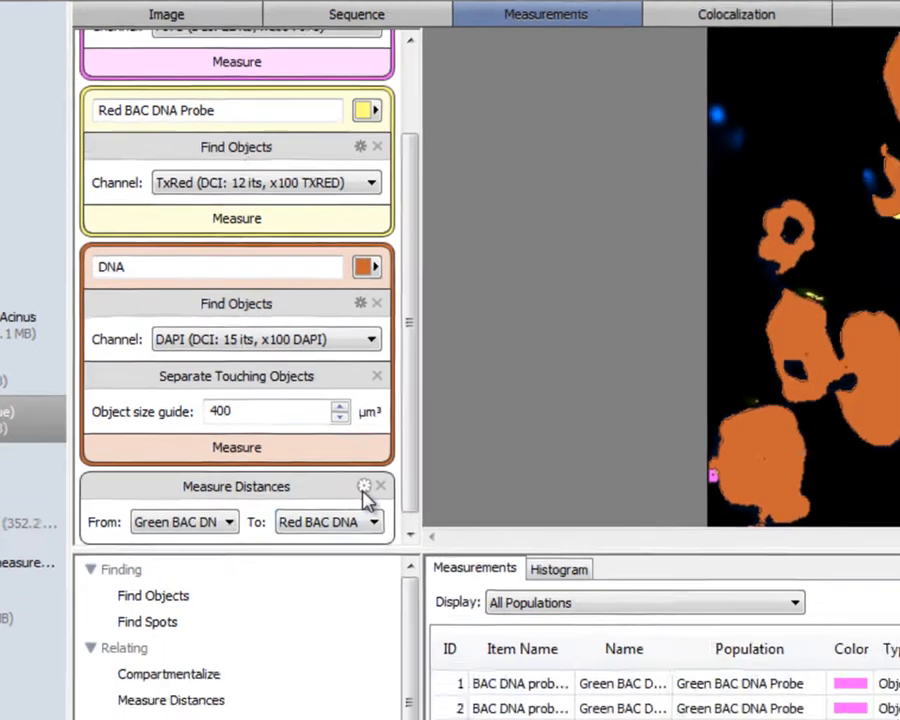
pyautogui.click(411, 550)
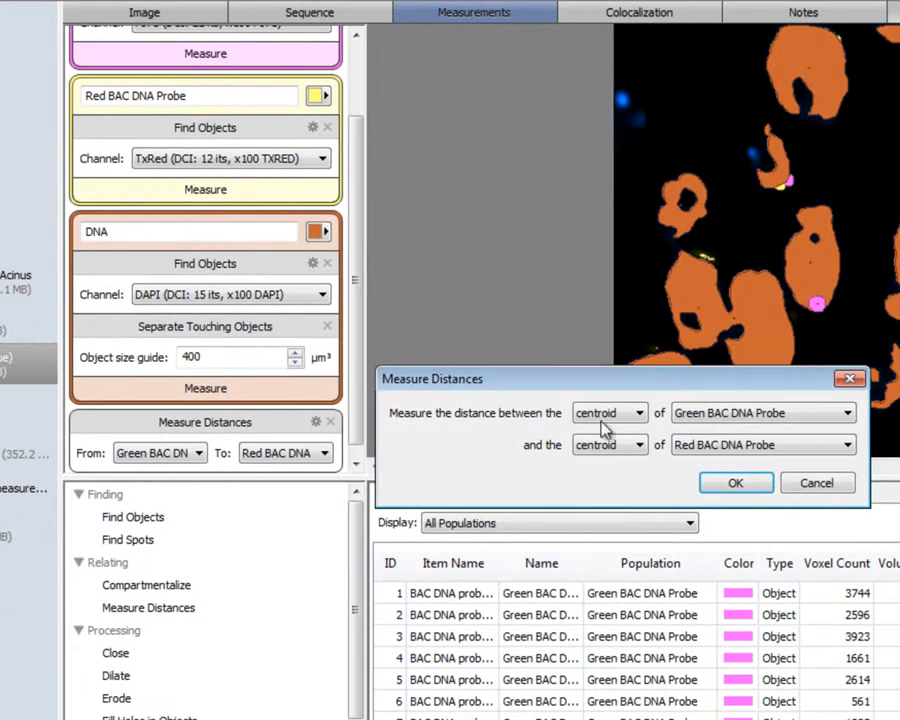
pyautogui.click(639, 414)
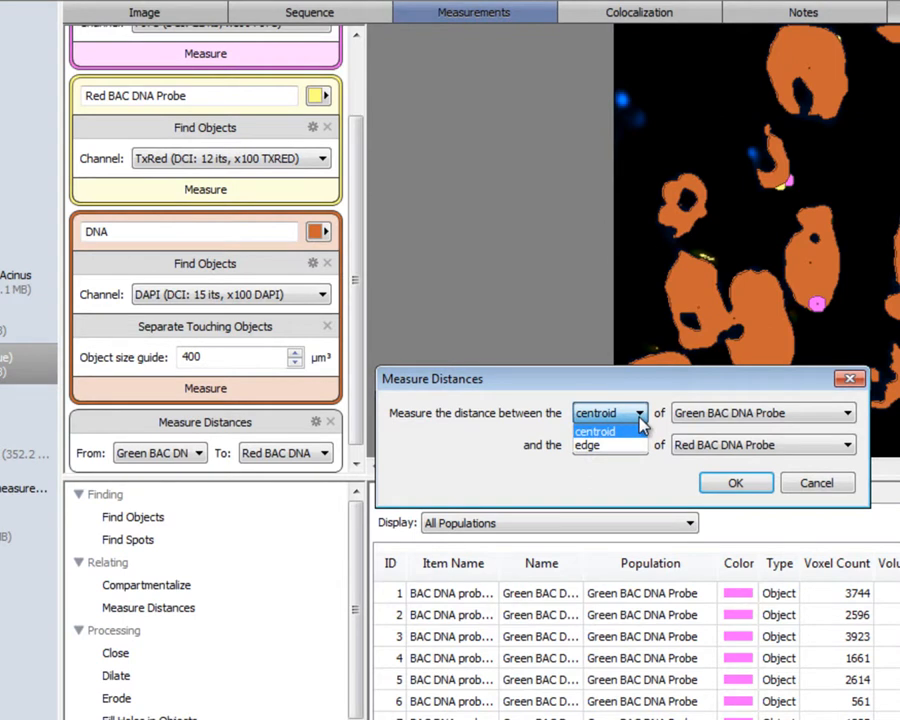
pyautogui.click(707, 484)
pyautogui.click(707, 484)
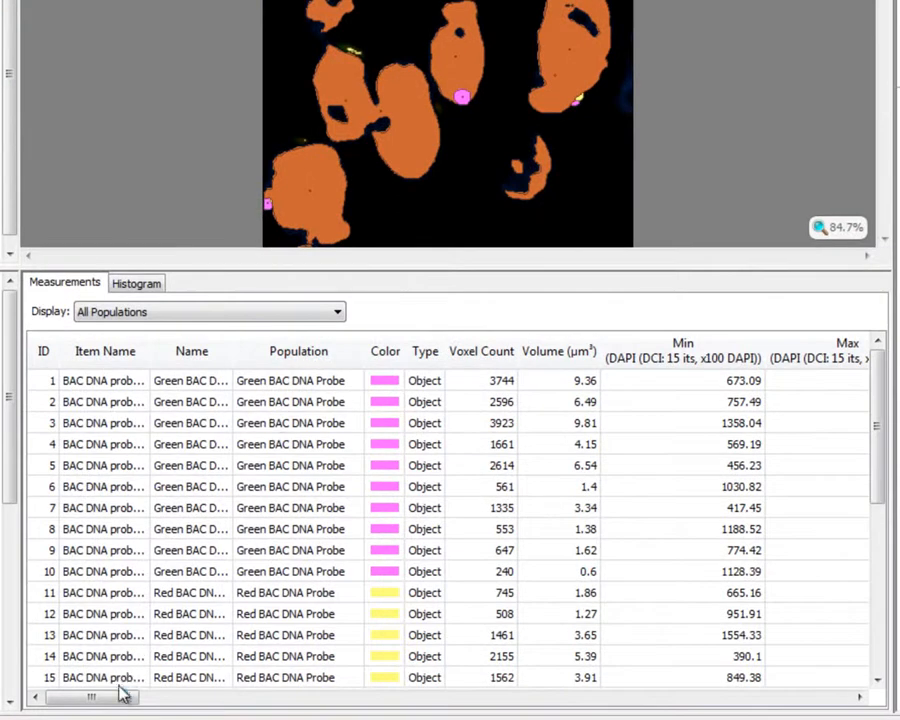
pyautogui.moveTo(120, 703)
pyautogui.mouseDown()
pyautogui.moveTo(797, 705)
pyautogui.moveTo(107, 705)
pyautogui.mouseUp()
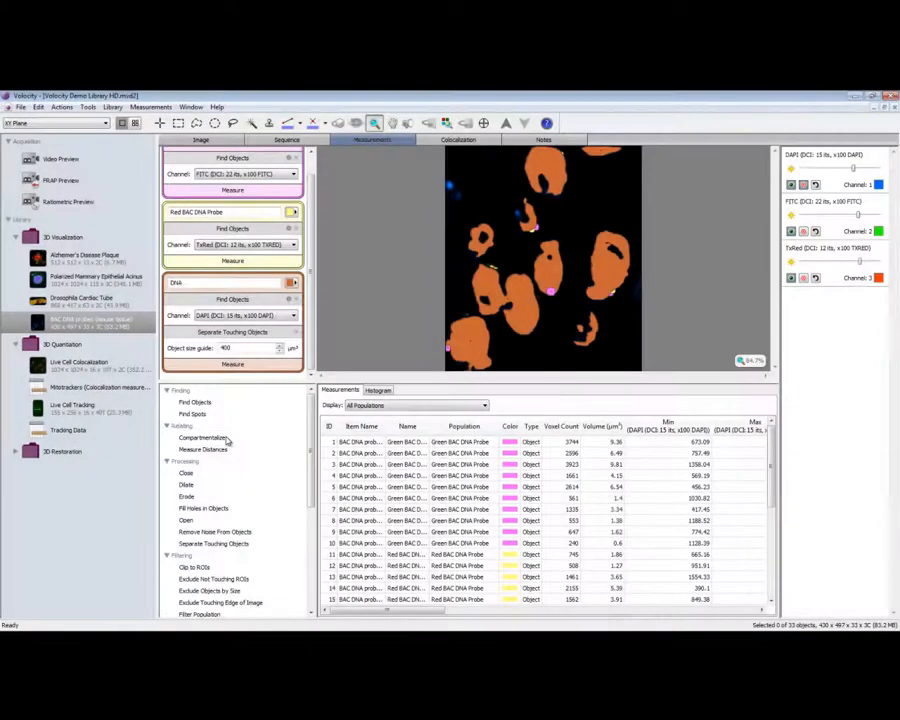
# Add a Compartmentalize task to the protocol that divides Green BAC DNA Probe and Red BAC DNA Probe between DNA
pyautogui.moveTo(228, 440); pyautogui.dragTo(233, 372)
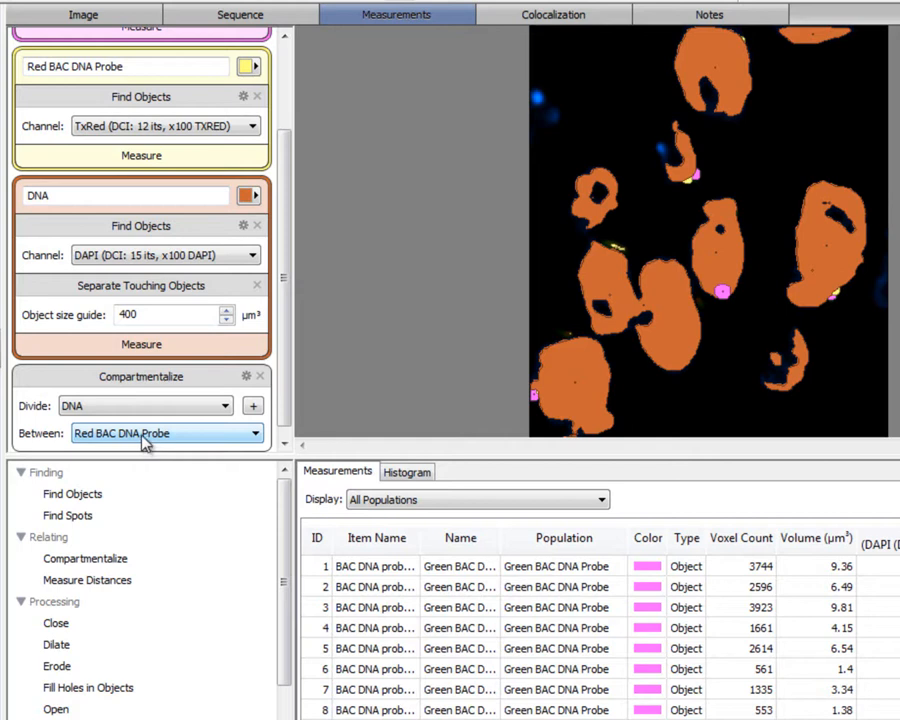
pyautogui.click(225, 412)
pyautogui.click(225, 433)
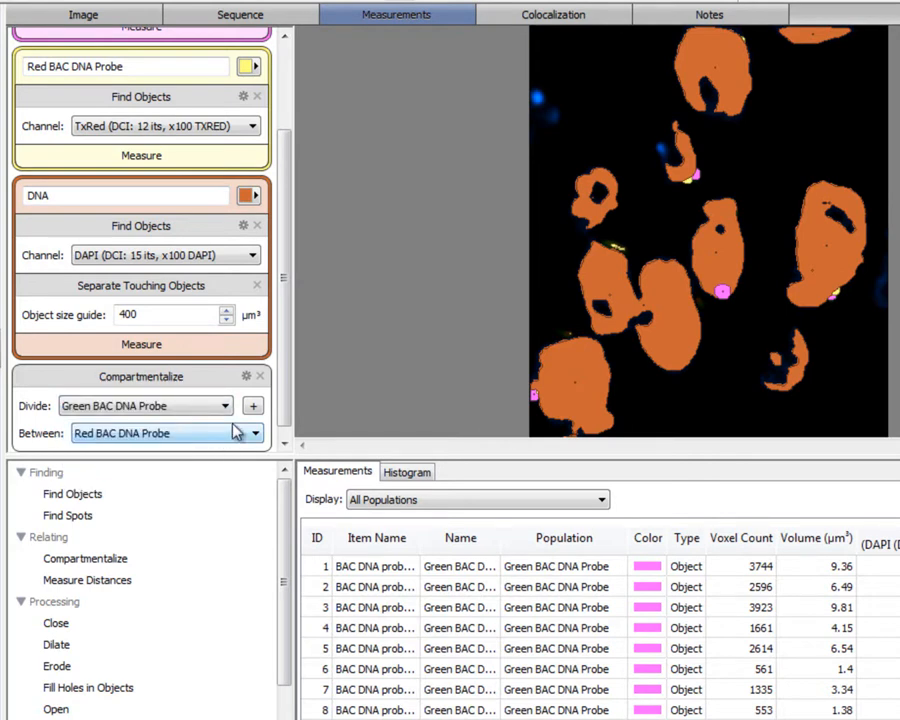
pyautogui.click(253, 407)
pyautogui.click(234, 433)
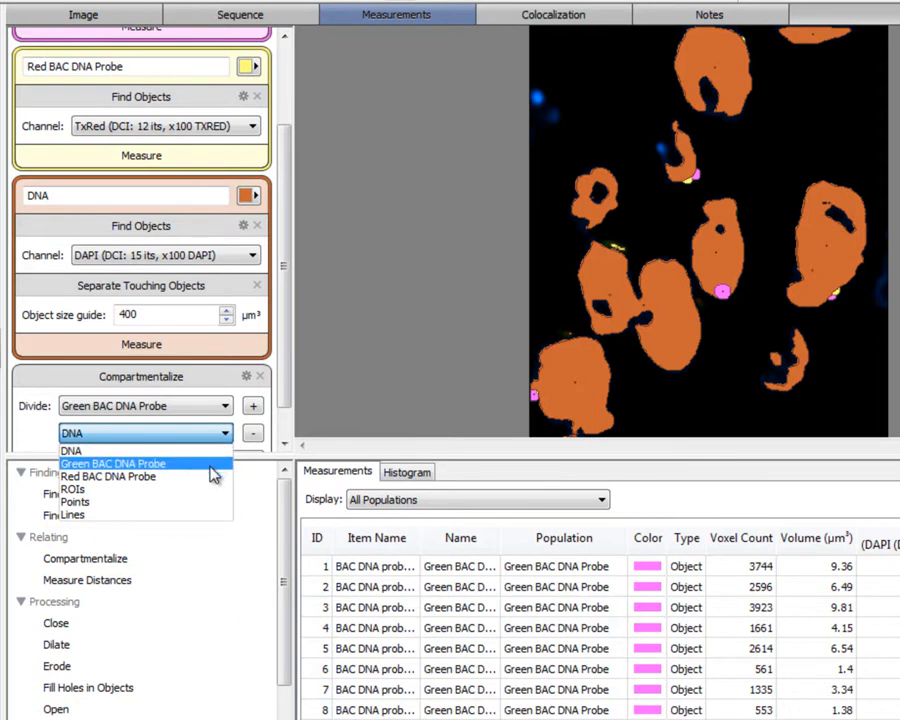
pyautogui.click(212, 476)
pyautogui.moveTo(282, 404); pyautogui.dragTo(282, 437)
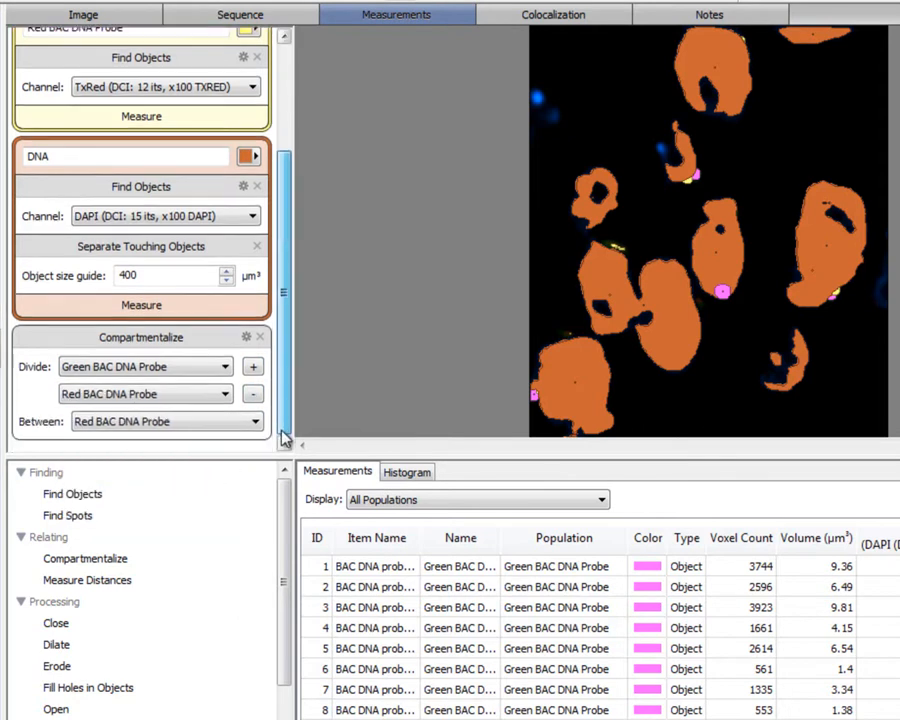
pyautogui.click(257, 422)
pyautogui.click(254, 437)
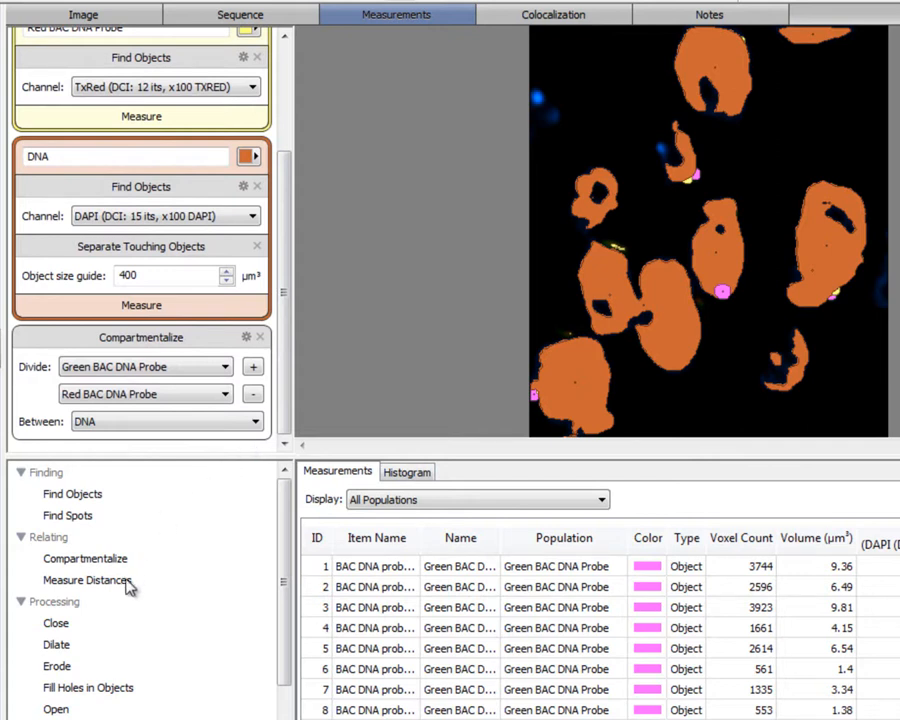
# Add a Measure Distances task after Compartmentalize, from Green BAC DNA Probe to Red BAC DNA Probe, centroid to centroid
pyautogui.moveTo(126, 584); pyautogui.dragTo(133, 452)
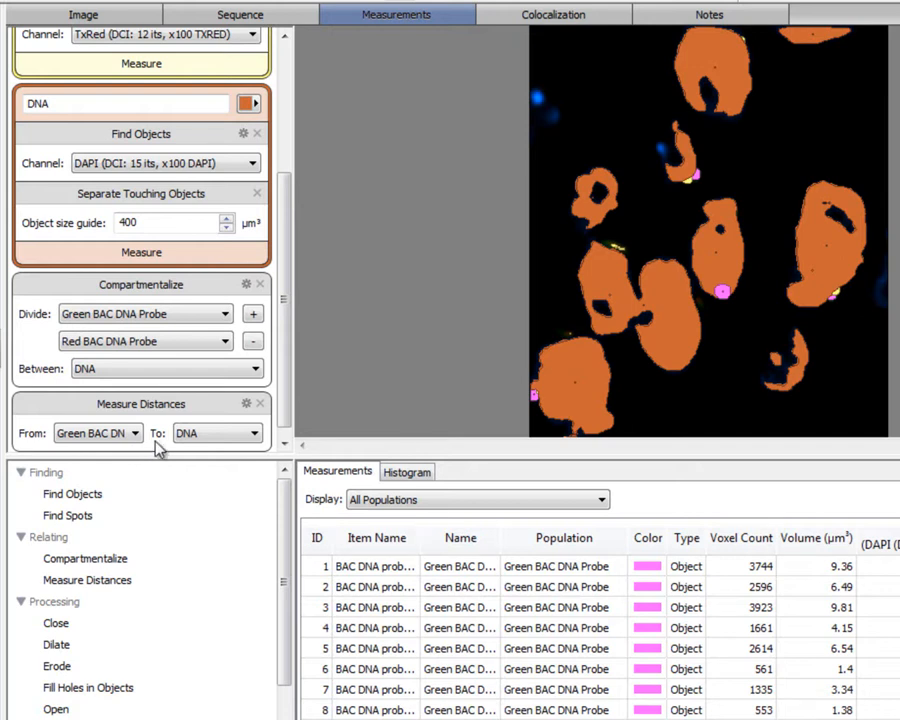
pyautogui.click(256, 444)
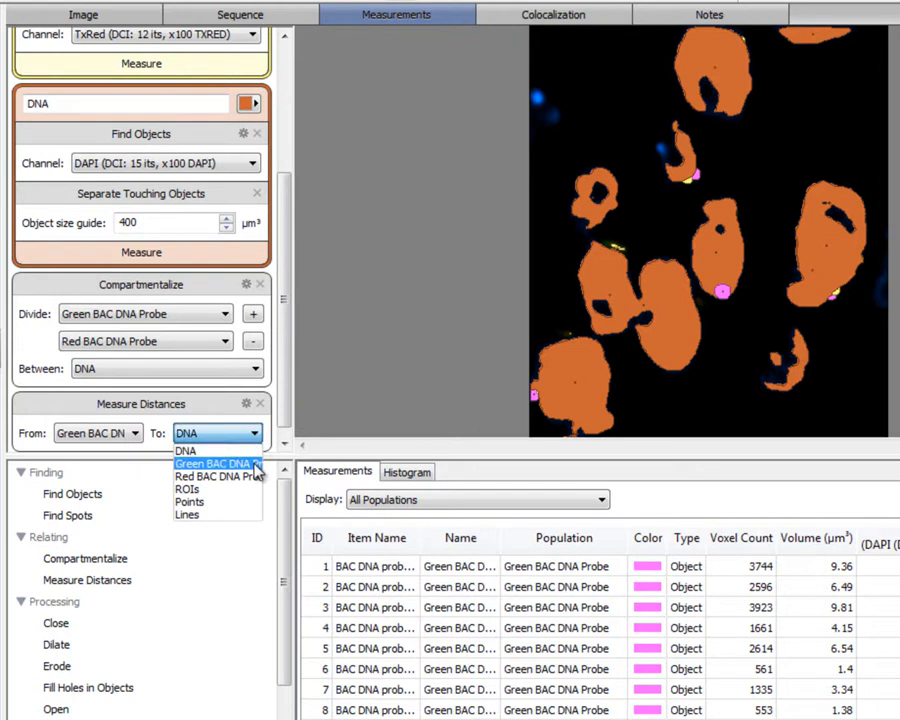
pyautogui.click(255, 478)
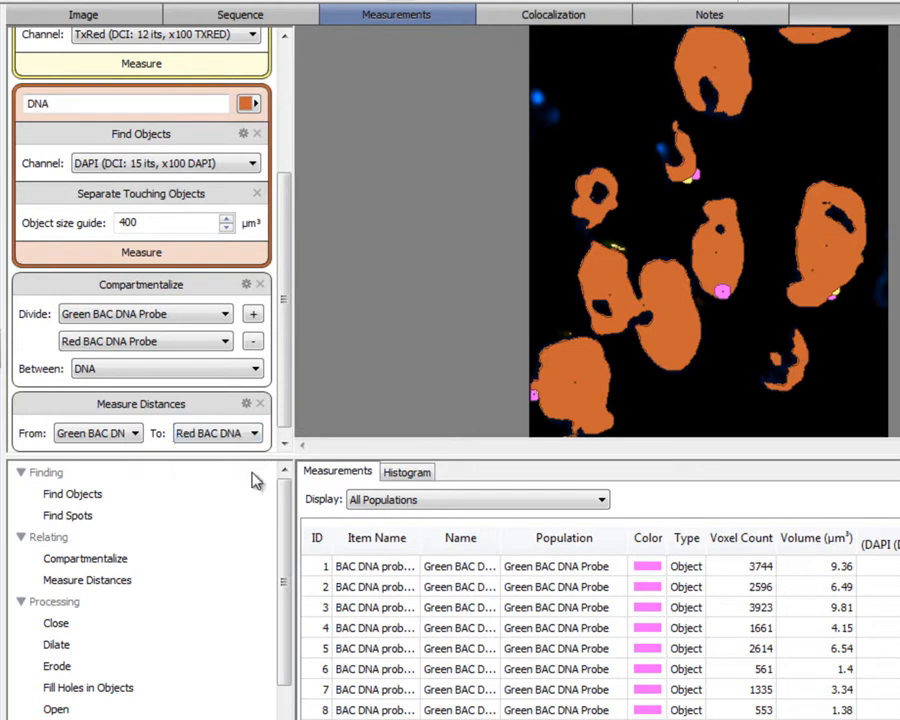
pyautogui.click(247, 405)
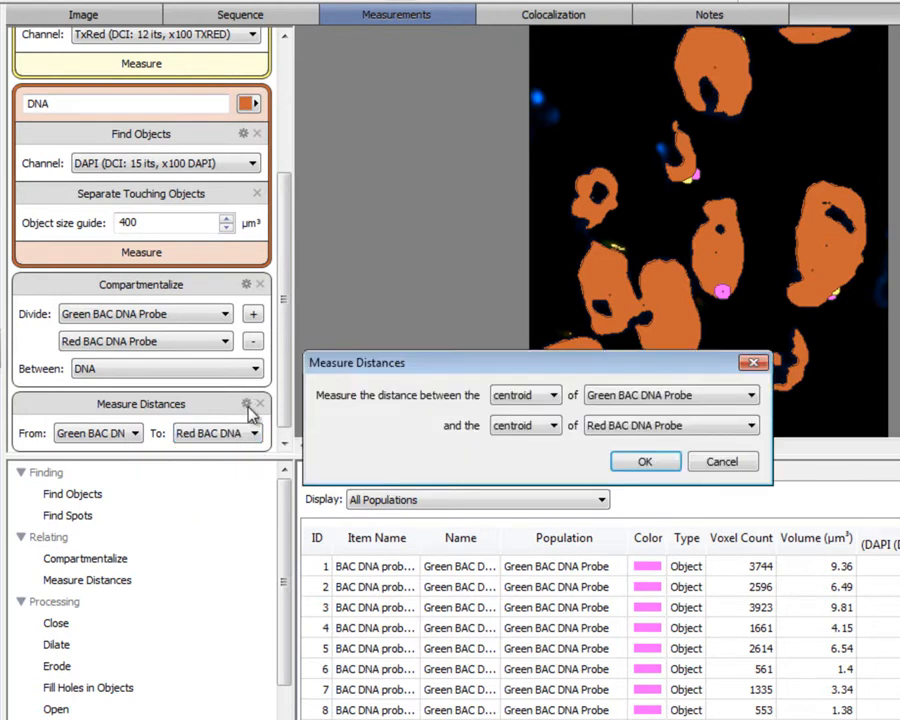
pyautogui.click(628, 464)
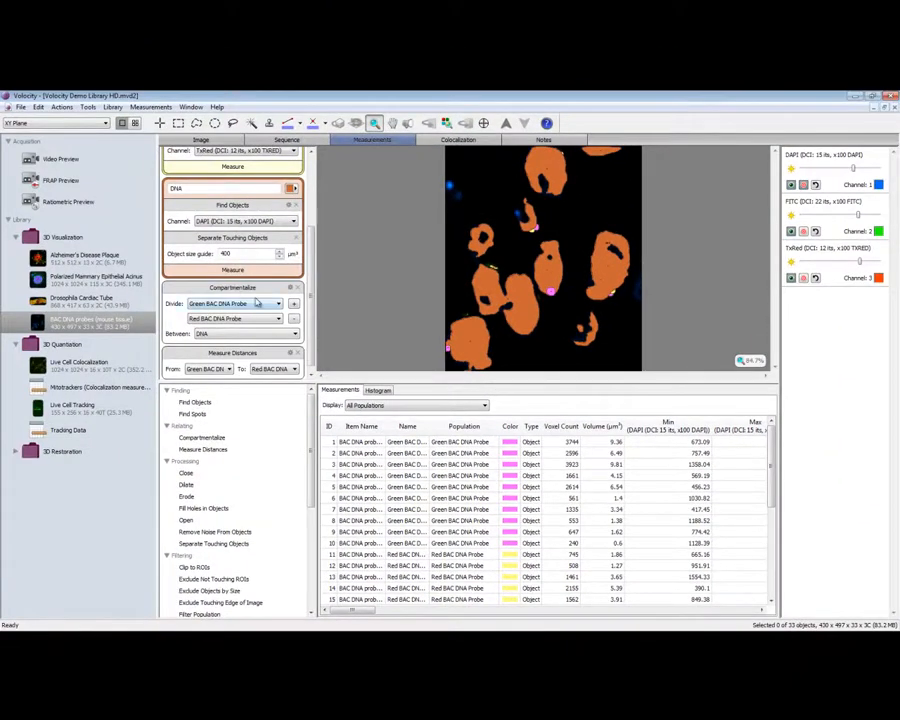
# Store the measurements in a new measurement item called Compartment Measurements
pyautogui.click(155, 107)
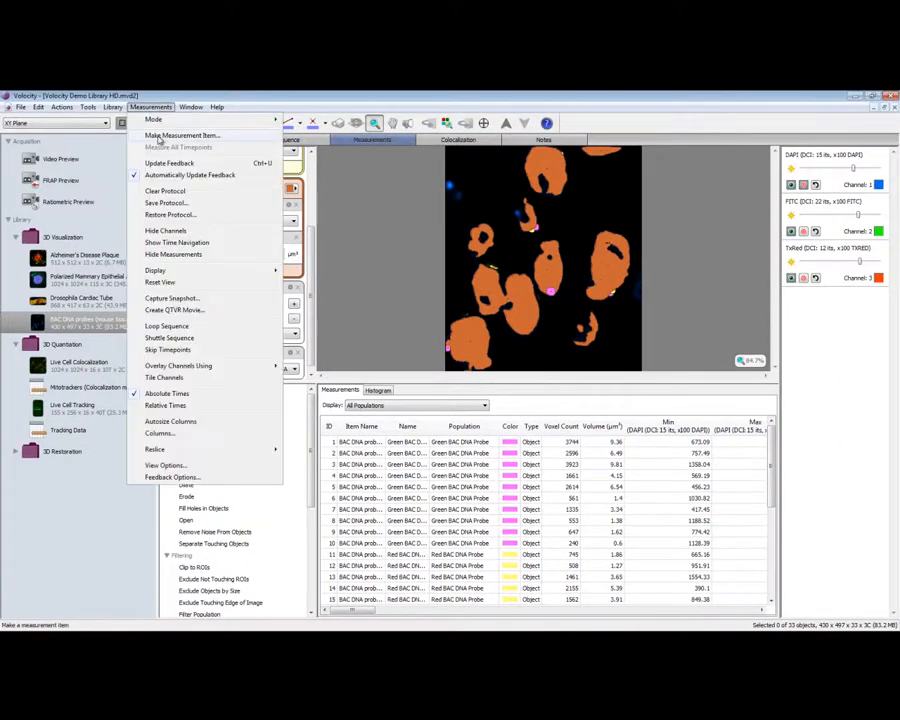
pyautogui.click(240, 135)
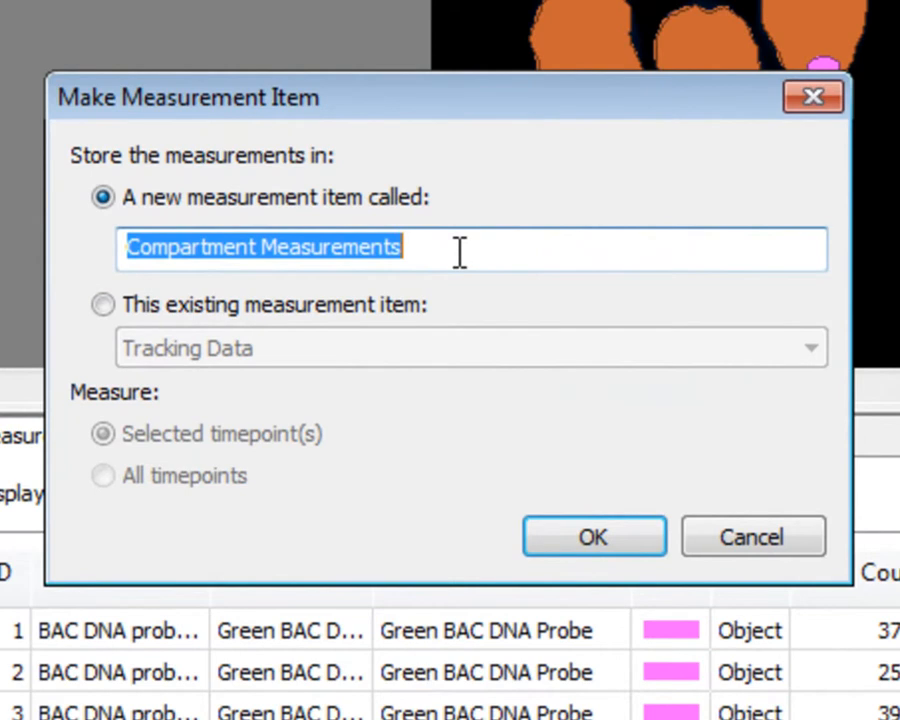
pyautogui.click(588, 530)
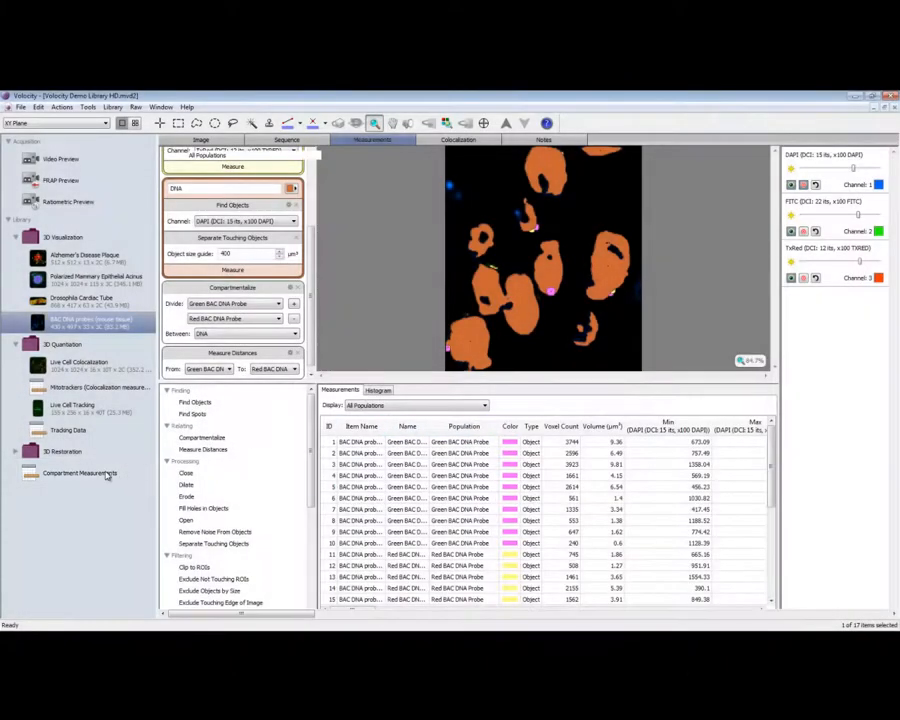
# Open the Compartment Measurements item and start setting up an analysis of its data
pyautogui.click(107, 476)
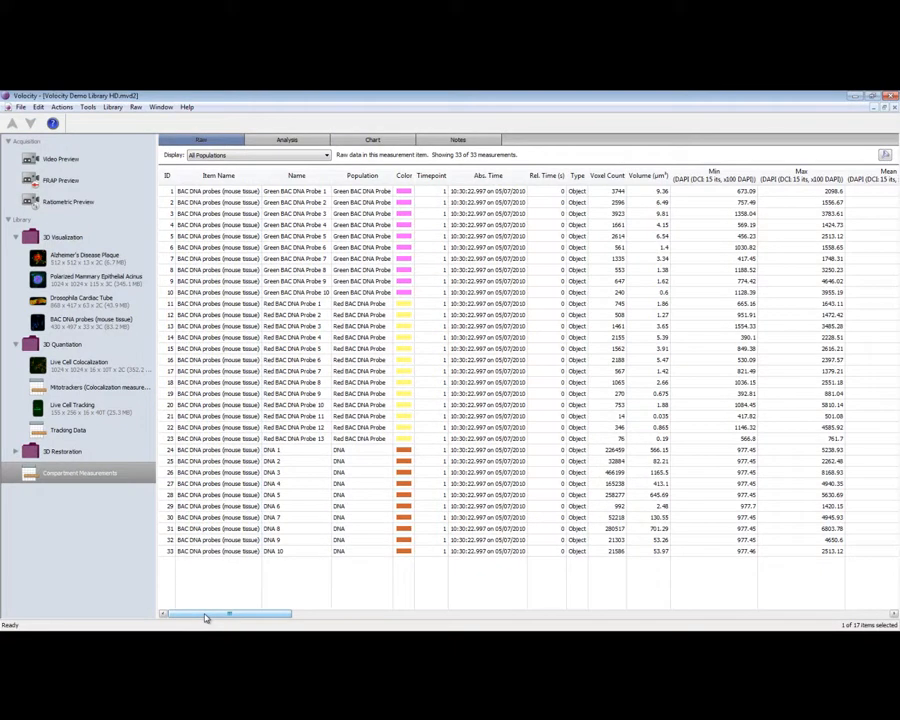
pyautogui.click(288, 141)
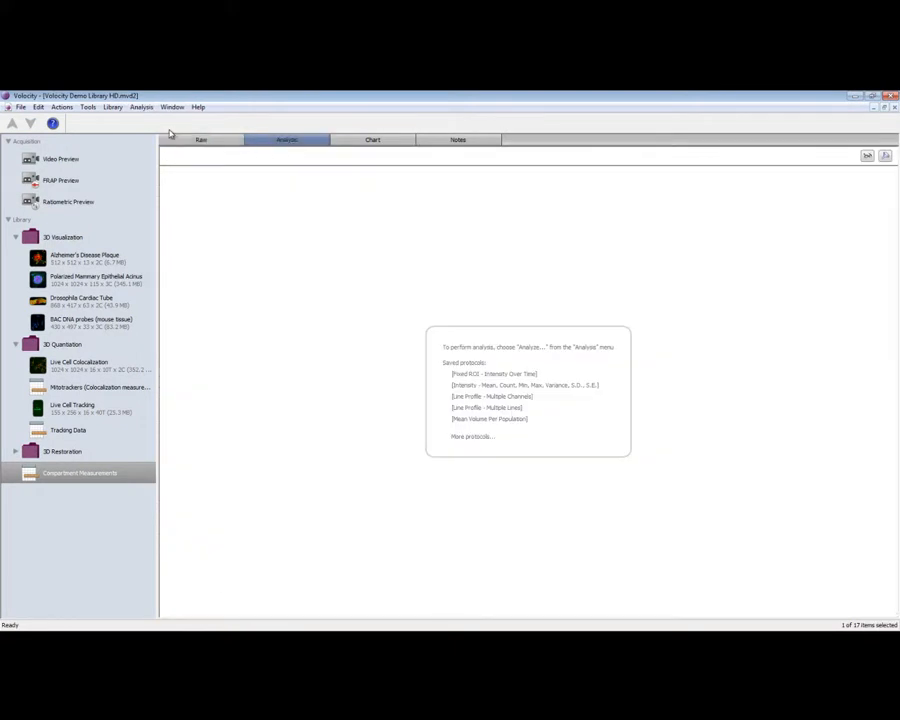
pyautogui.click(141, 107)
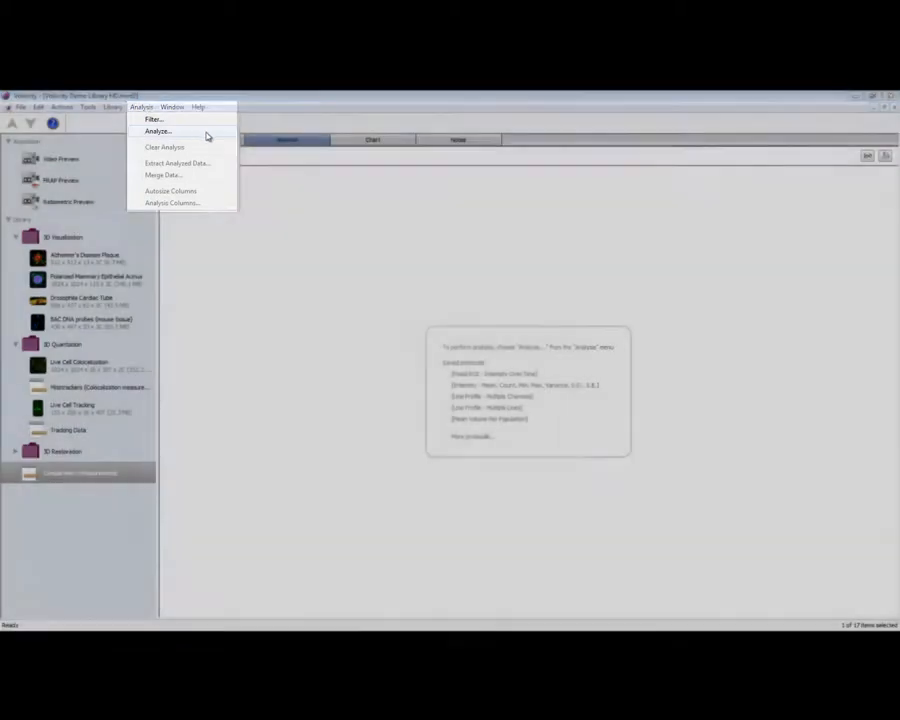
pyautogui.click(207, 135)
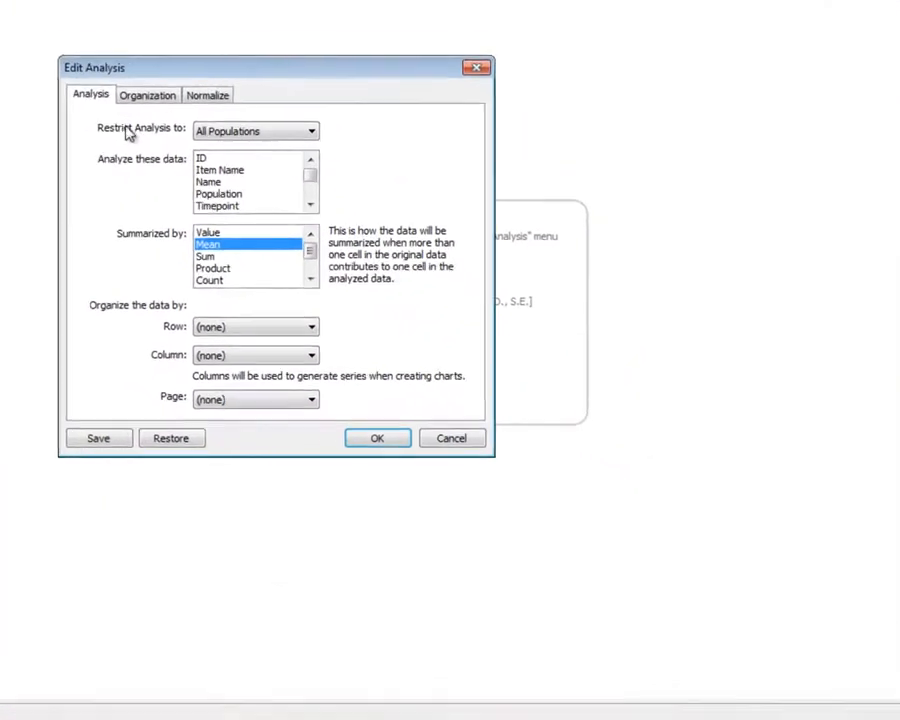
# Choose the maximum distance from centroid to centroids of Red BAC DNA Probe as the data to analyze, summarized by mean
pyautogui.click(406, 280)
pyautogui.click(293, 192)
pyautogui.click(293, 192)
pyautogui.click(293, 192)
pyautogui.click(293, 192)
pyautogui.click(293, 192)
pyautogui.click(293, 192)
pyautogui.click(293, 192)
pyautogui.click(293, 192)
pyautogui.click(293, 192)
pyautogui.click(293, 192)
pyautogui.click(293, 192)
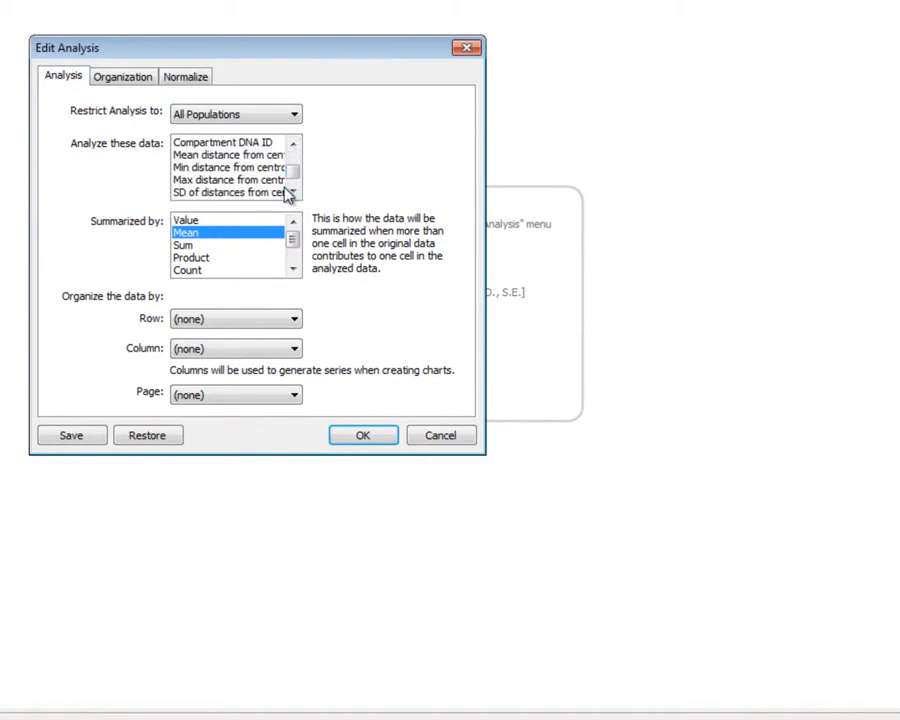
pyautogui.click(283, 181)
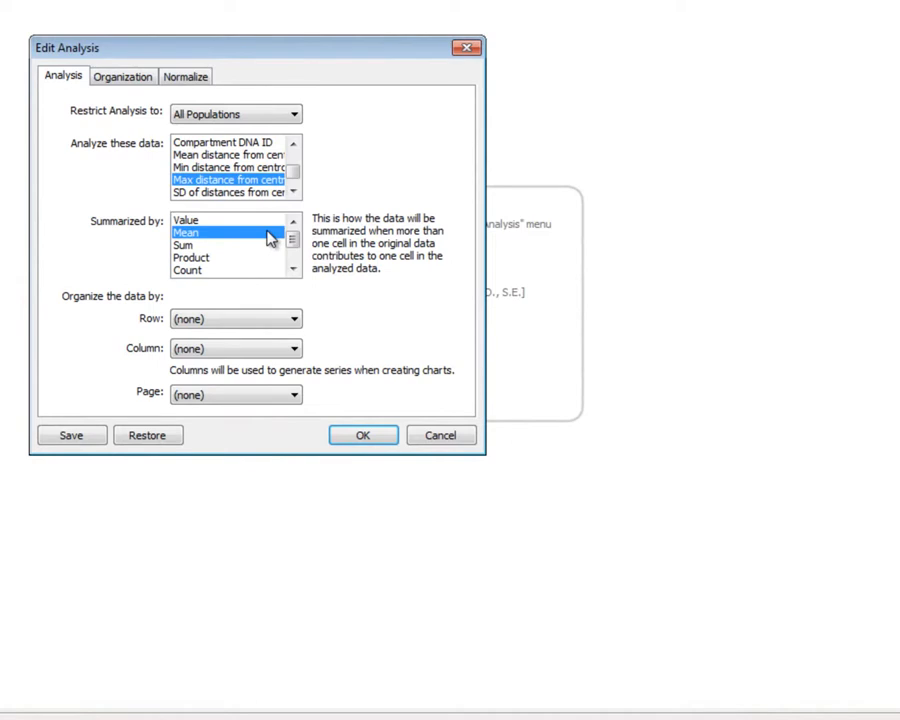
# Organize the analysis rows by Compartment DNA ID and run the analysis
pyautogui.click(298, 319)
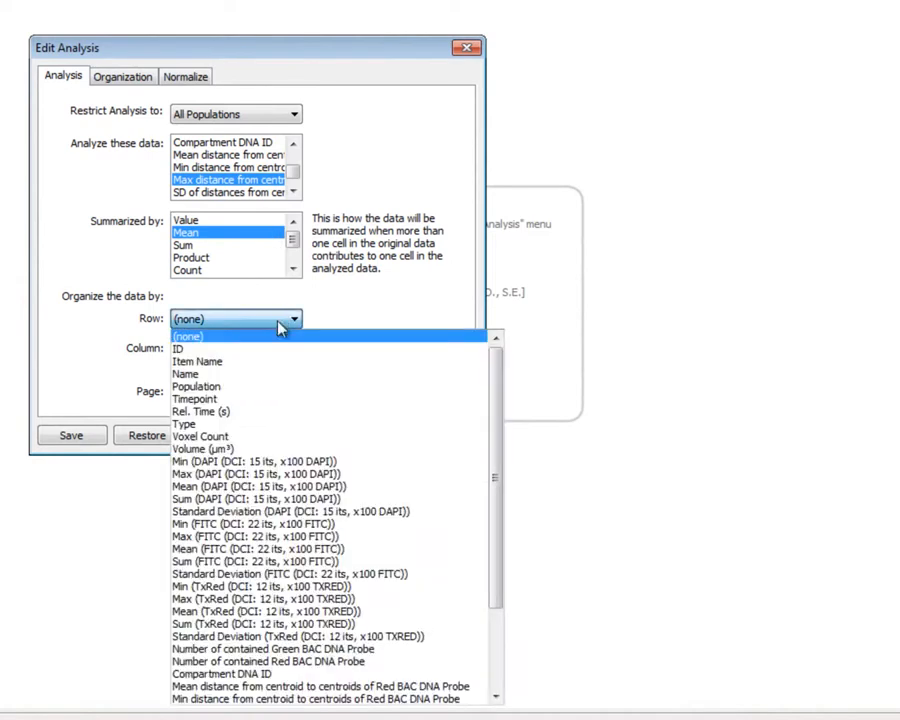
pyautogui.click(300, 672)
pyautogui.click(355, 440)
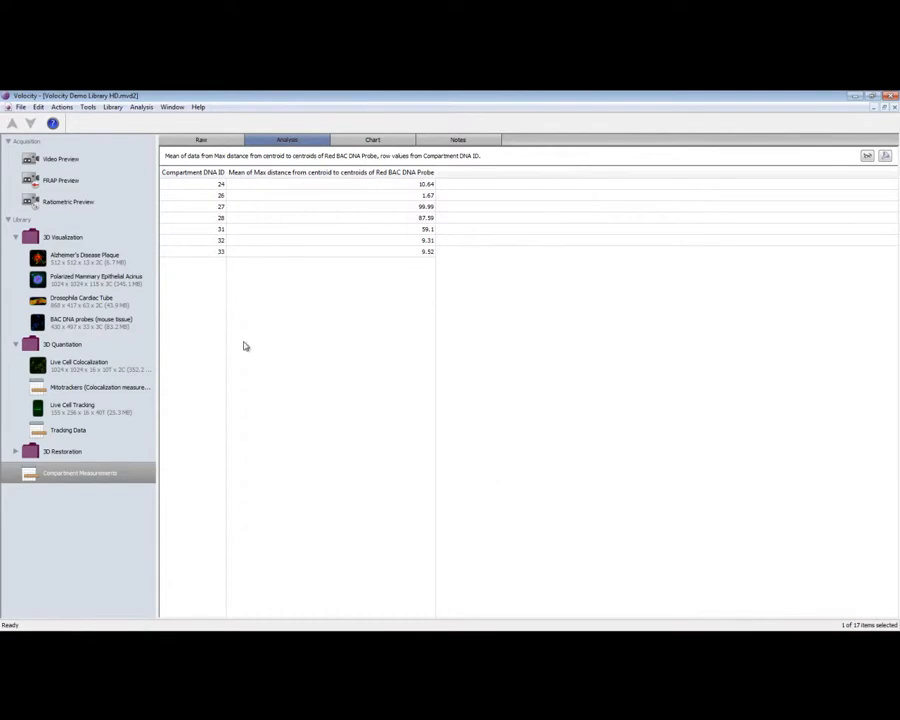
# Start exporting the analysis results to the Measurements folder and show the available export file types
pyautogui.click(20, 107)
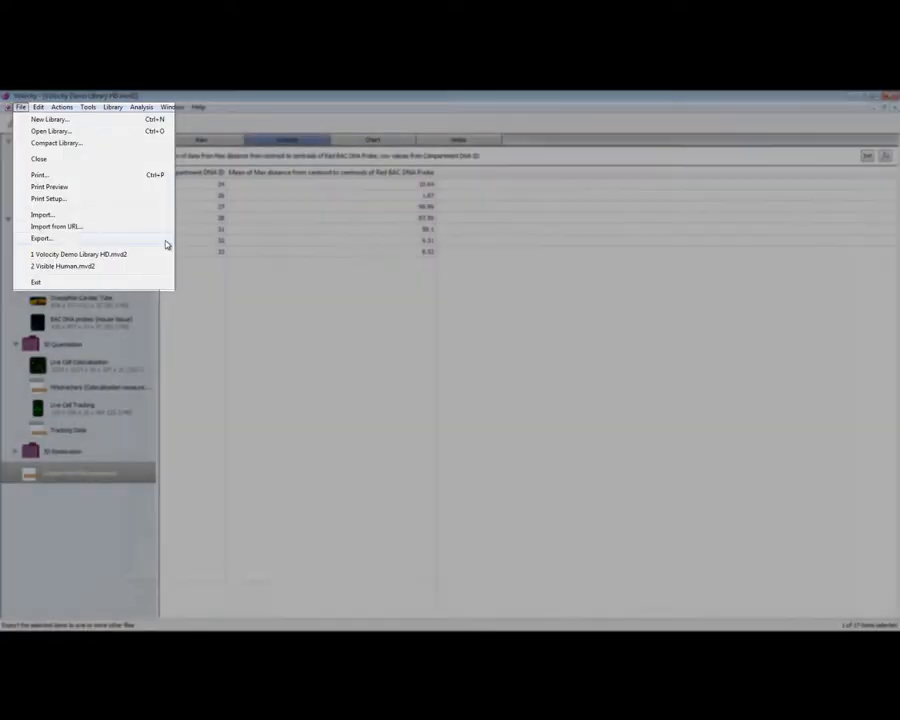
pyautogui.click(166, 241)
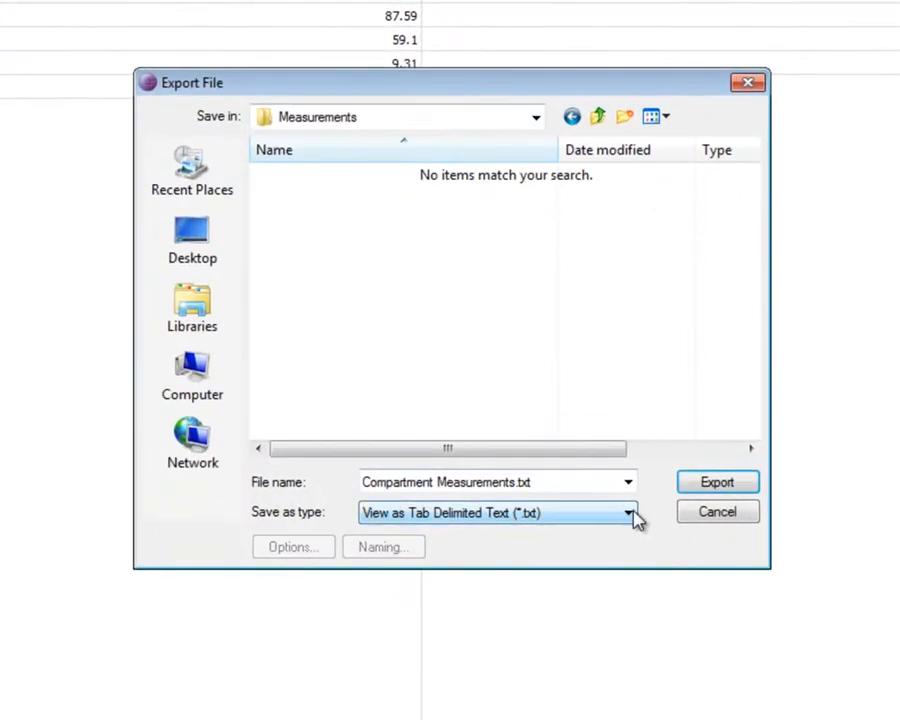
pyautogui.click(628, 513)
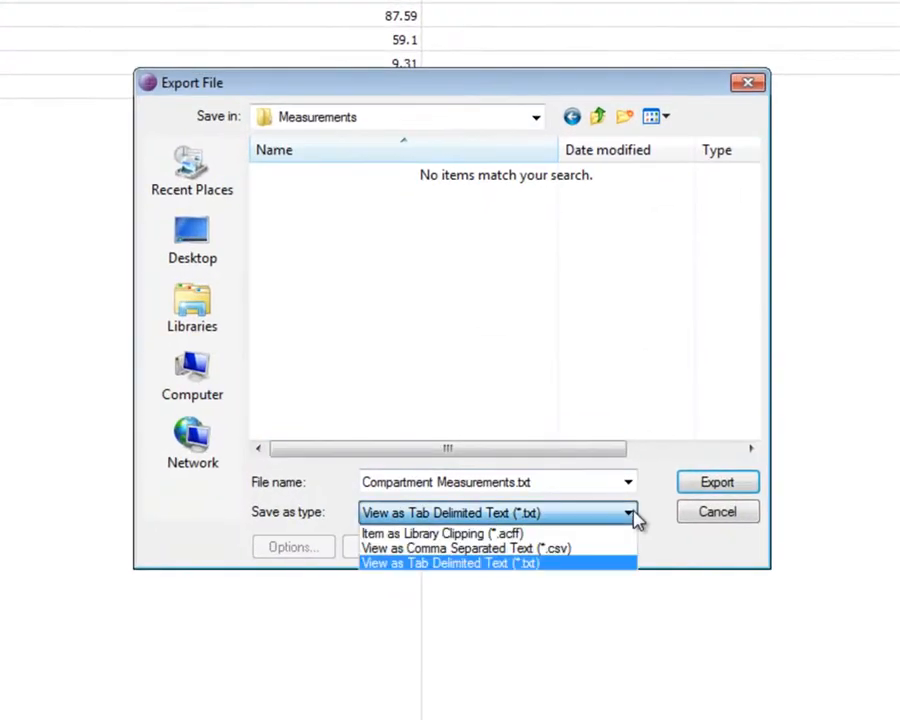